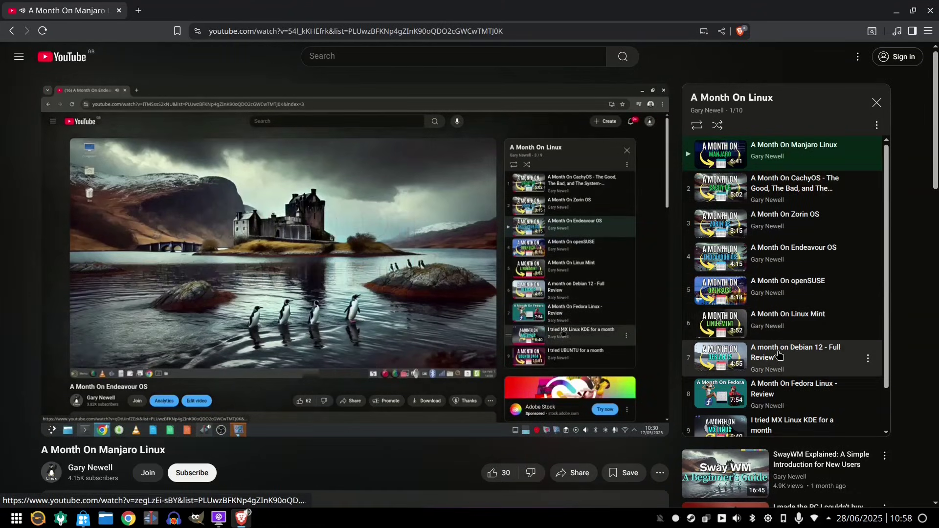
- Open Download Nobara on nobaraproject.org and scroll to the editions and Standard ISO list
scroll(778, 355, "down", 1)
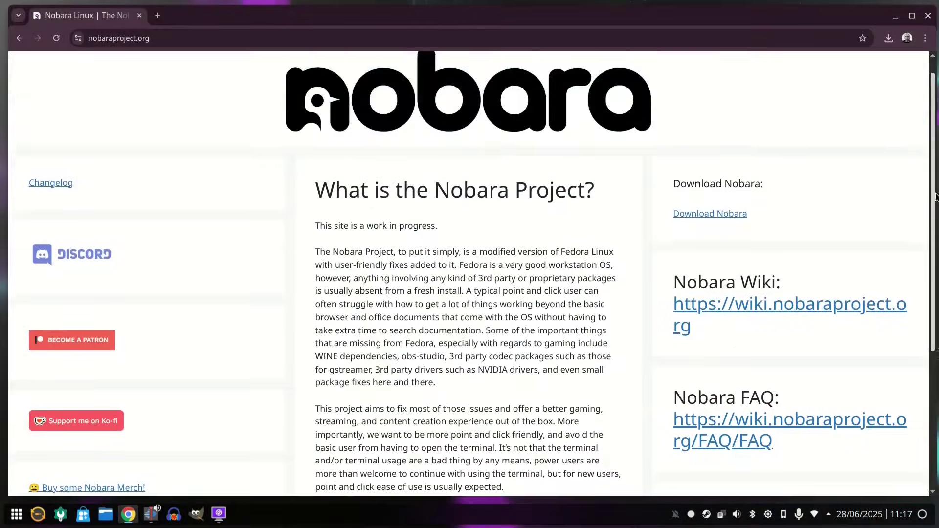
scroll(935, 197, "down", 2)
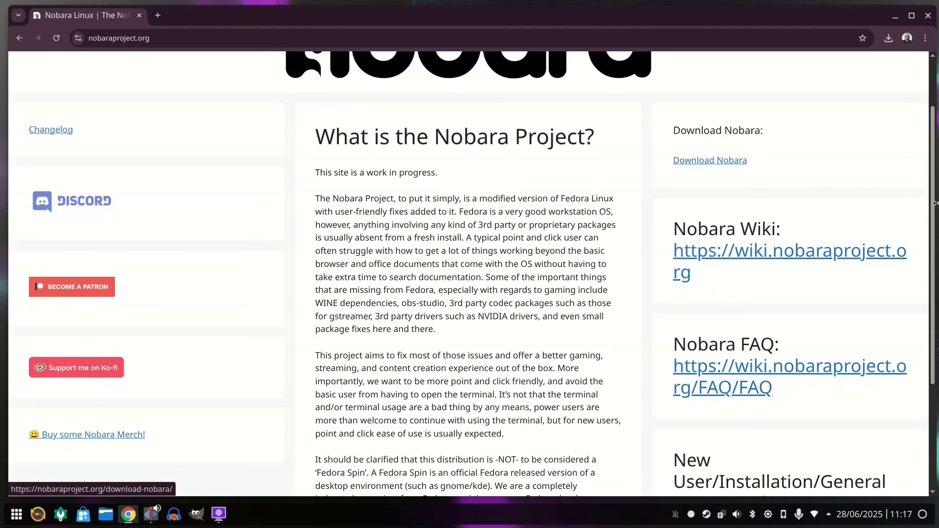
left_click_drag(934, 209, 936, 150)
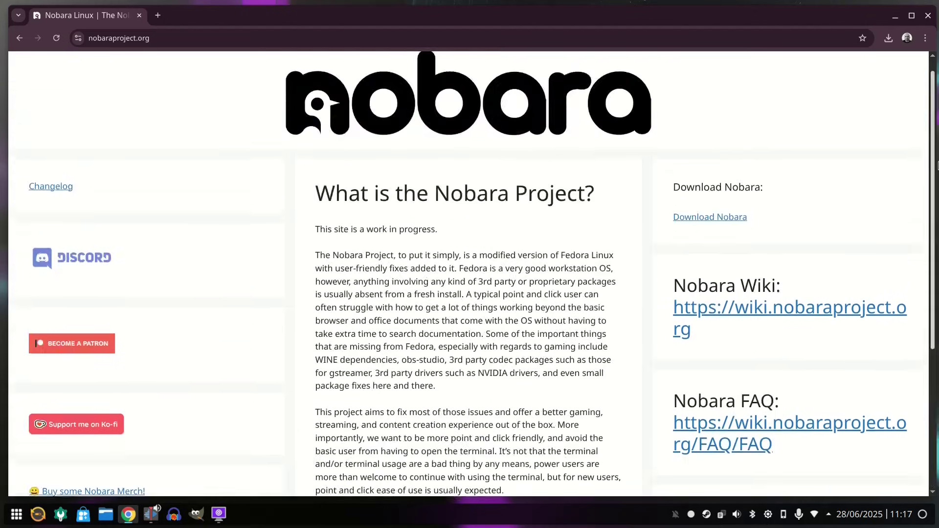
left_click(714, 219)
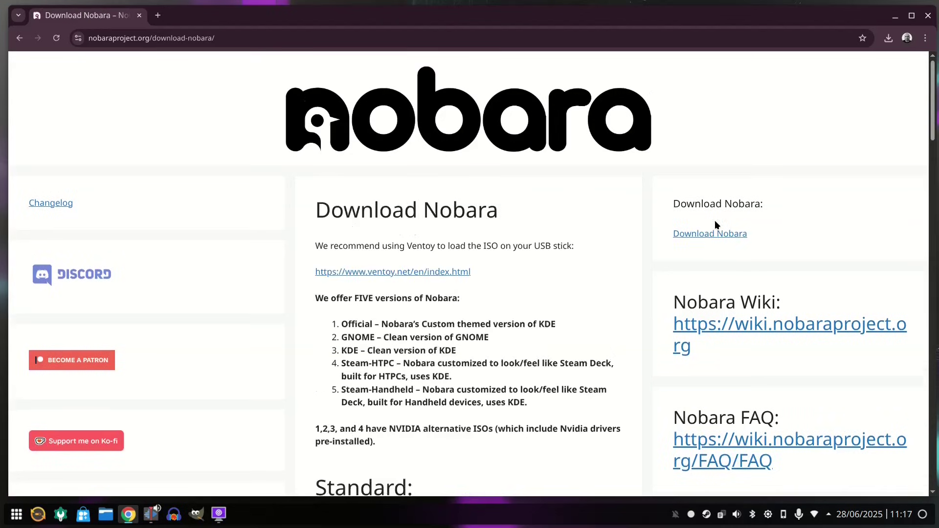
scroll(544, 309, "down", 4)
scroll(545, 312, "down", 5)
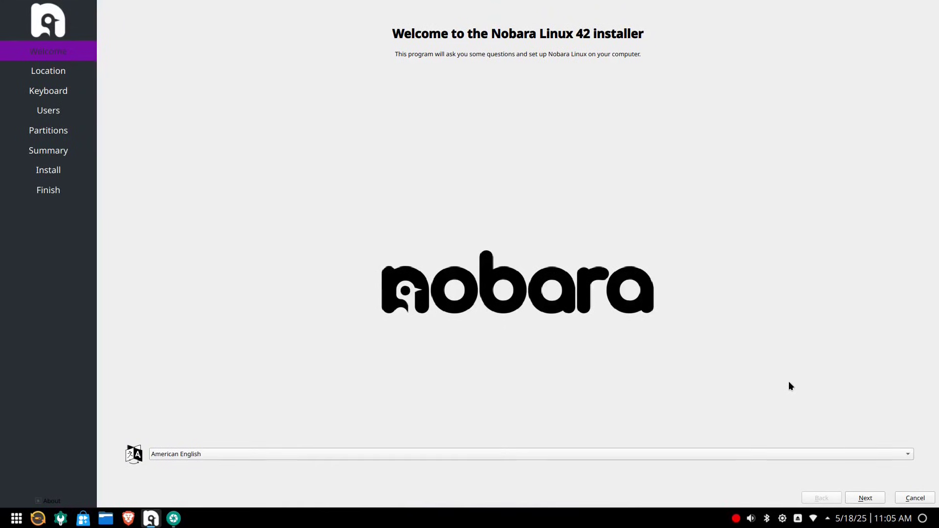
- Continue from the American English Welcome page to the Location page
left_click(865, 497)
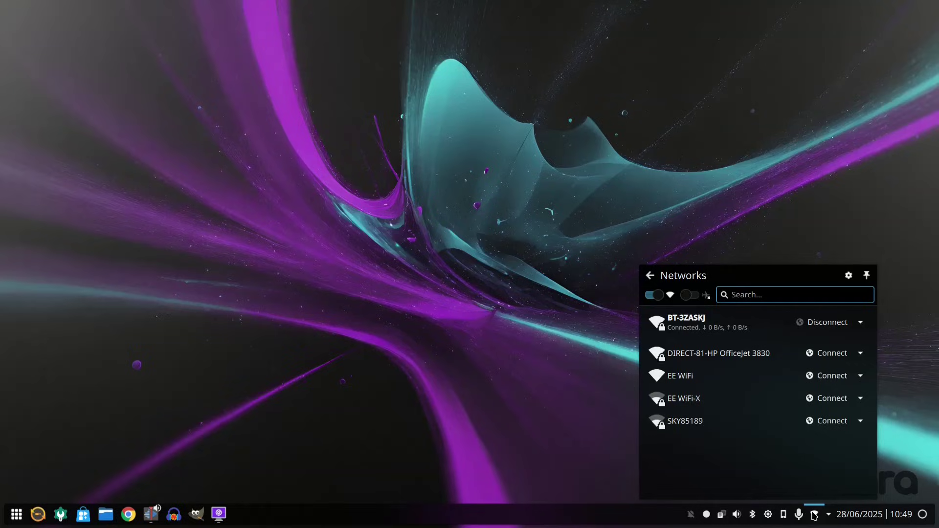
- Pair the Imdwimd RGB01 Bluetooth headset, then disconnect it
left_click(906, 447)
left_click(752, 514)
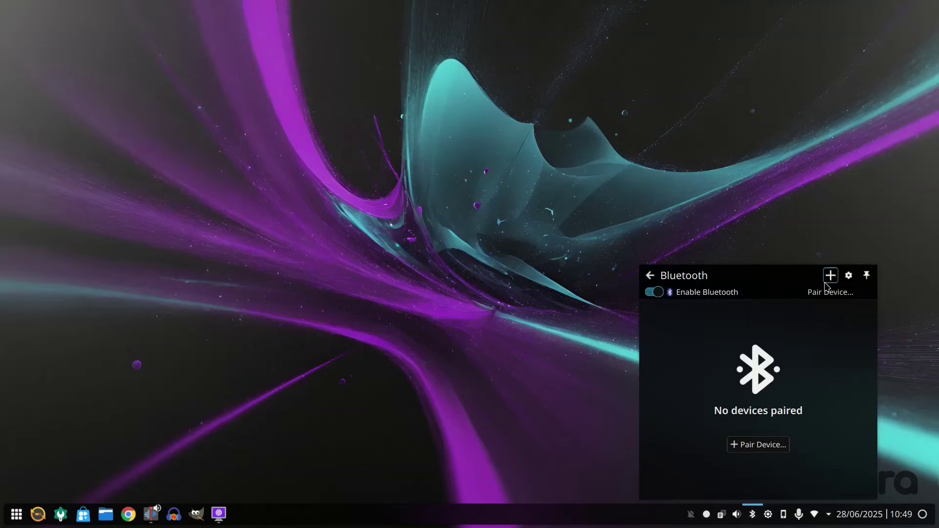
left_click(769, 445)
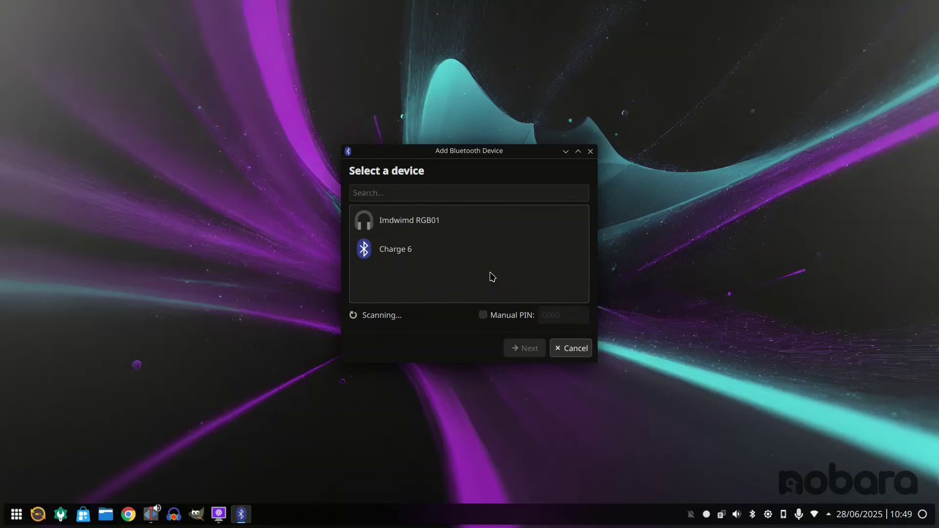
left_click(416, 220)
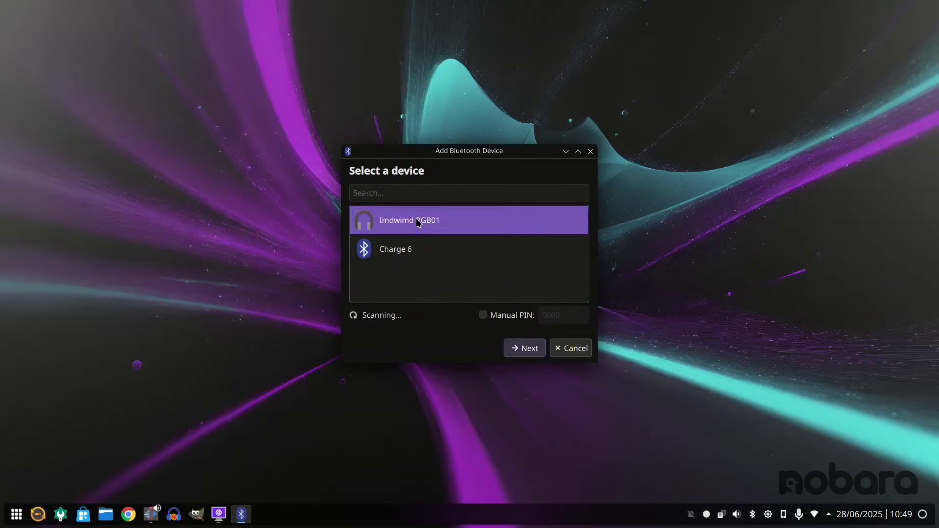
left_click(527, 348)
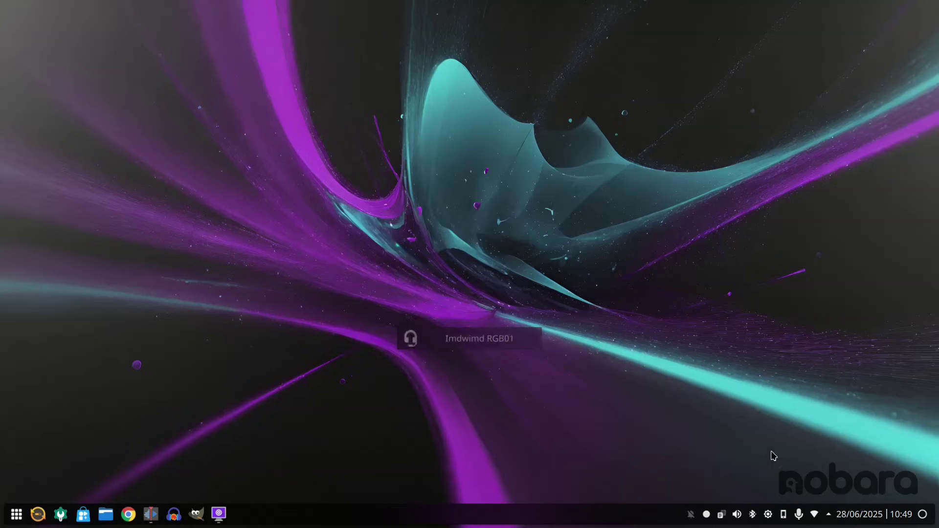
left_click(756, 516)
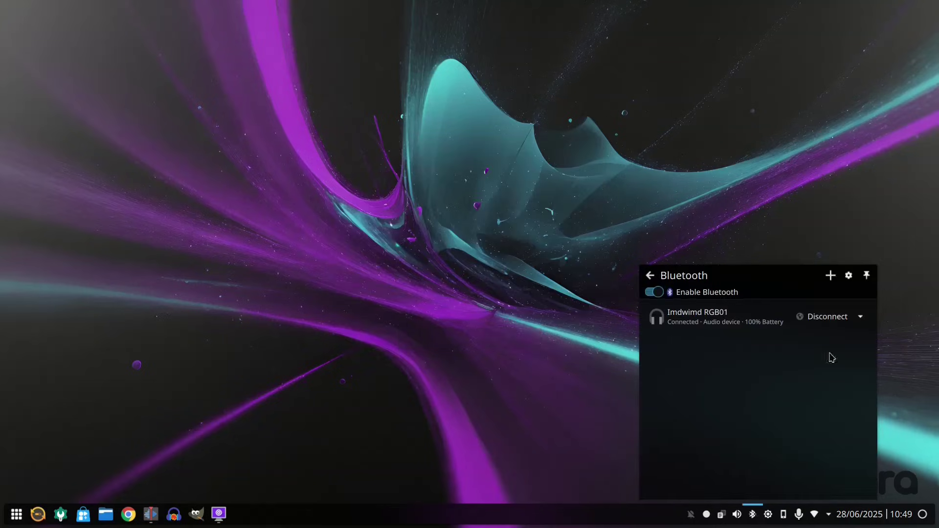
left_click(827, 318)
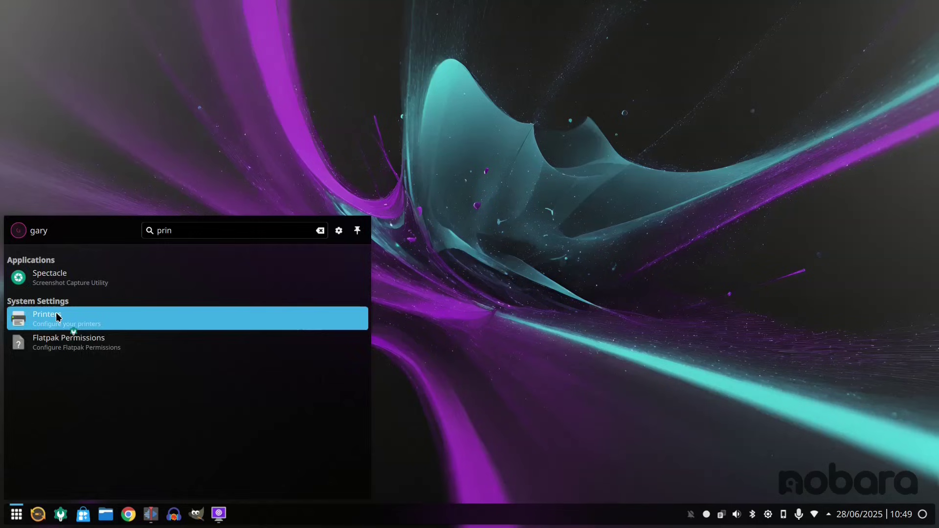
- Add the HP OfficeJet 3830 network printer with its recommended driver
left_click(57, 317)
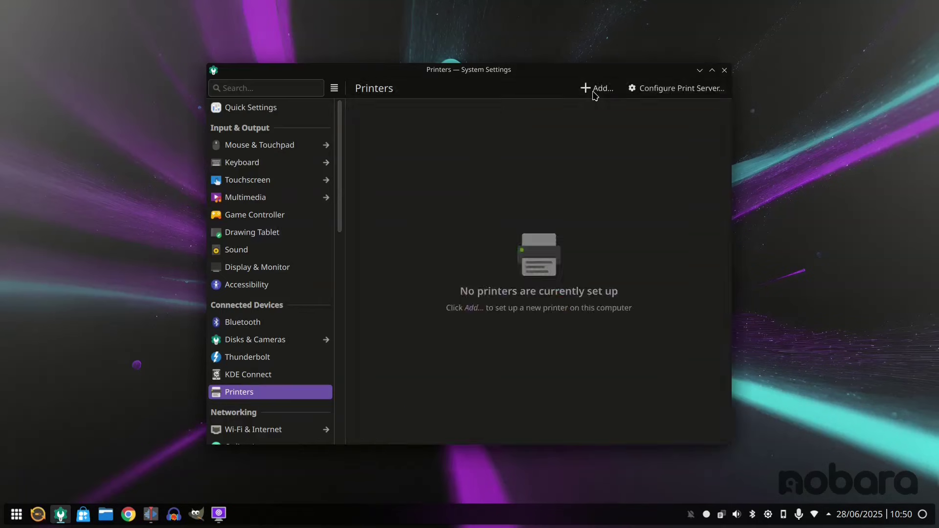
left_click(594, 89)
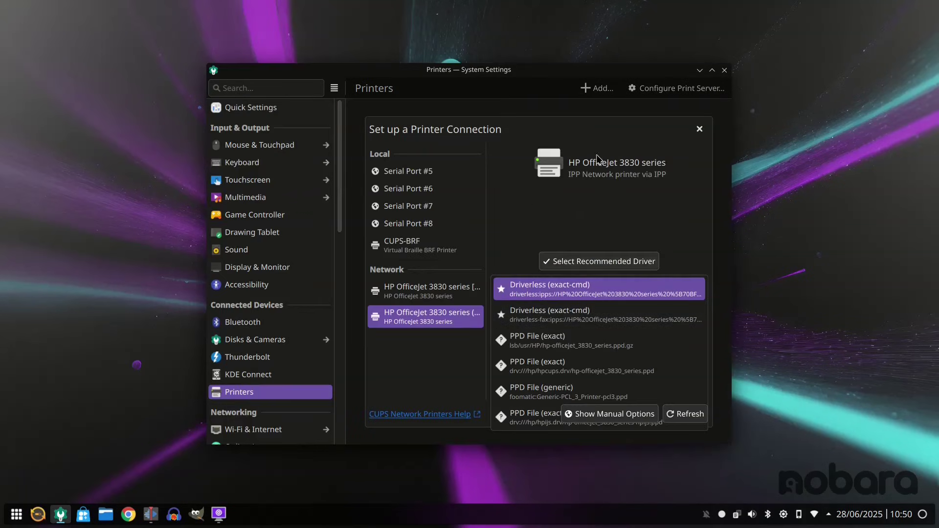
left_click(609, 263)
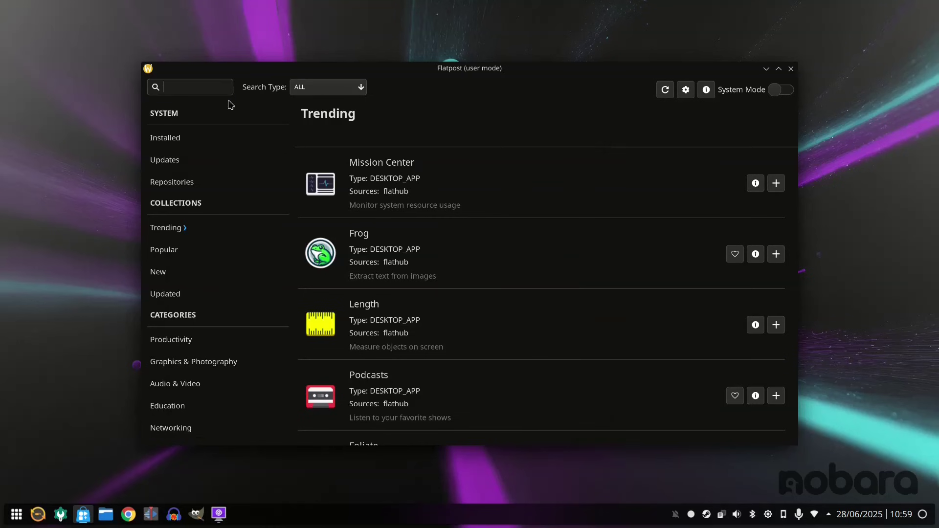
- Search Flatpost for chrome, then replace the search term with spotify
type("chrome")
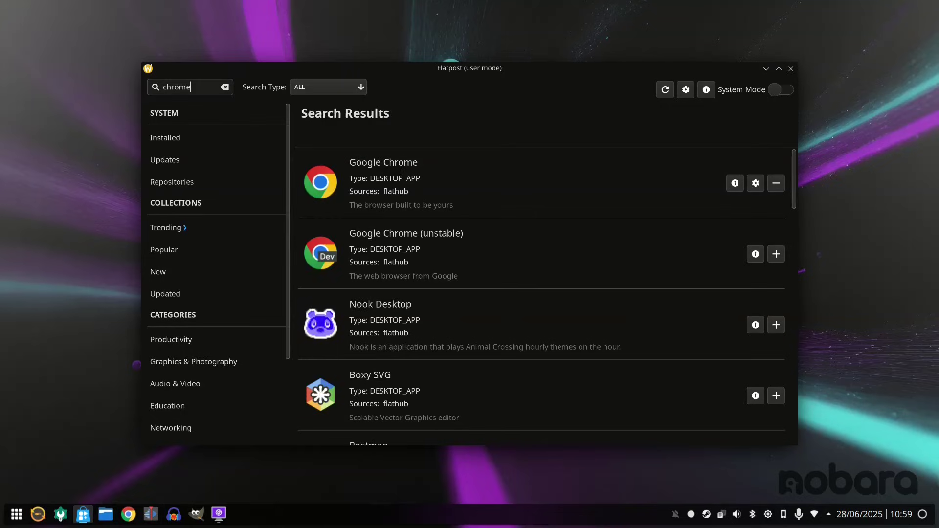
key("ctrl+a")
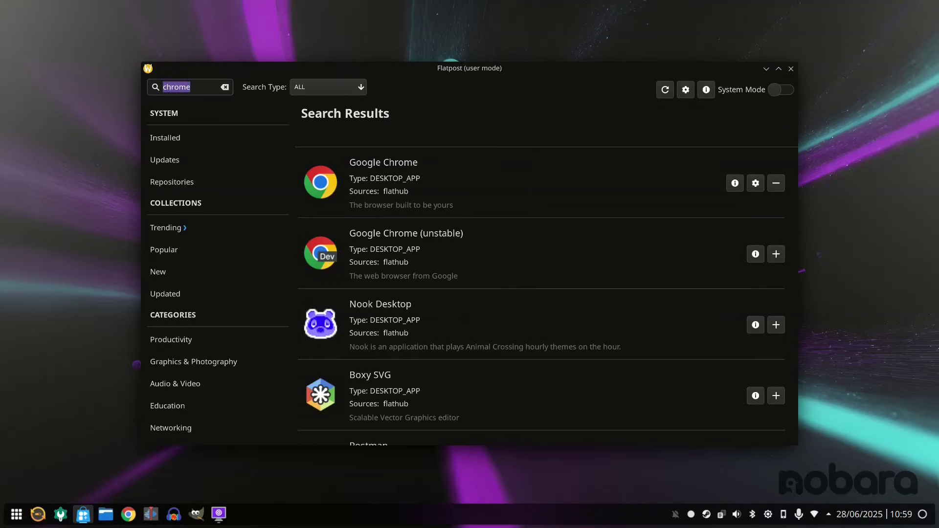
type("spotify")
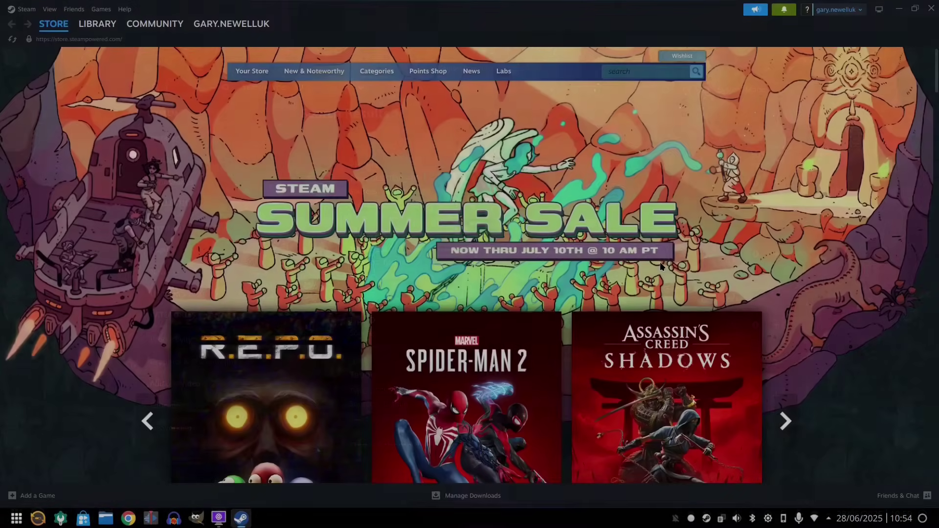
- Scroll the Steam store and the 9-game Lutris library, then close Lutris and Steam
scroll(659, 262, "down", 5)
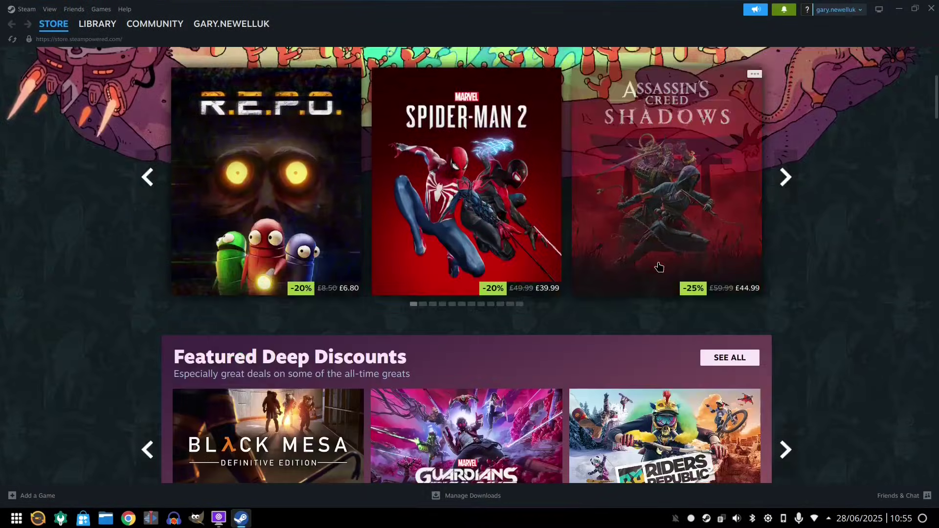
scroll(659, 266, "down", 15)
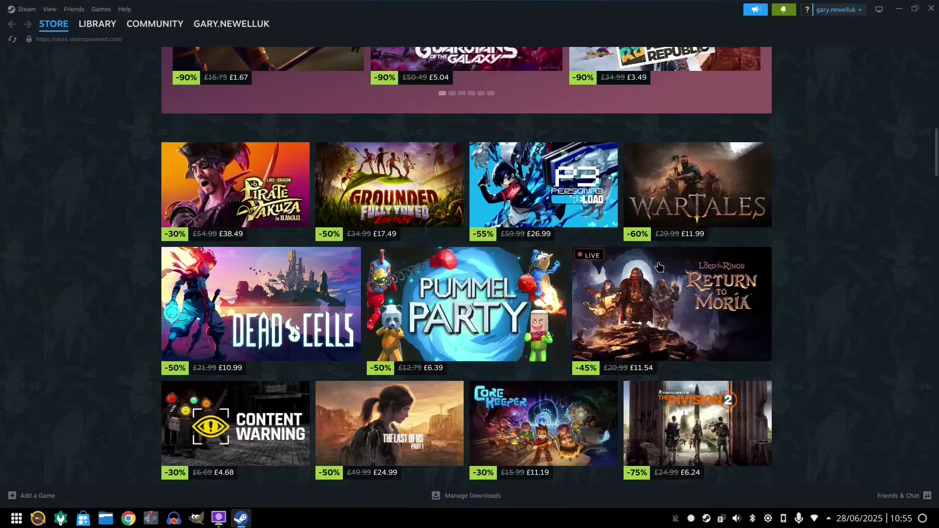
scroll(659, 266, "down", 4)
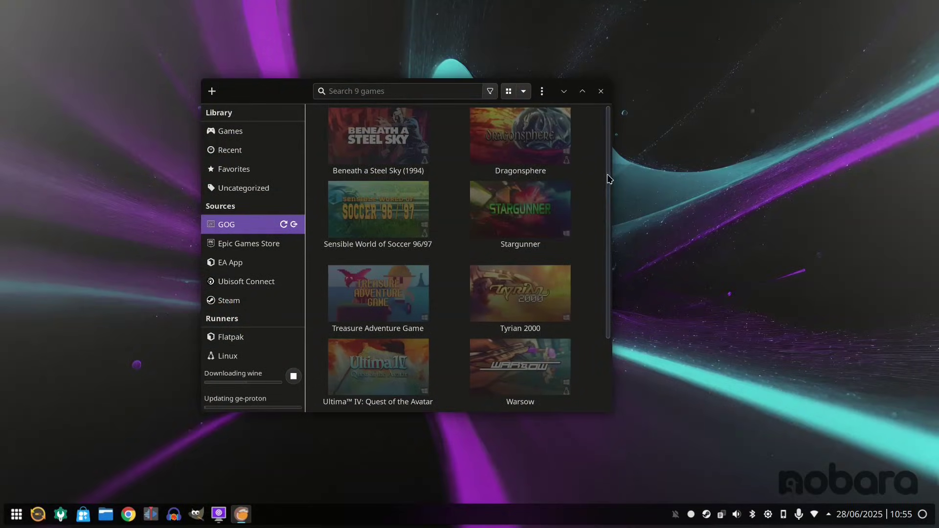
scroll(607, 205, "down", 4)
left_click_drag(607, 304, 607, 142)
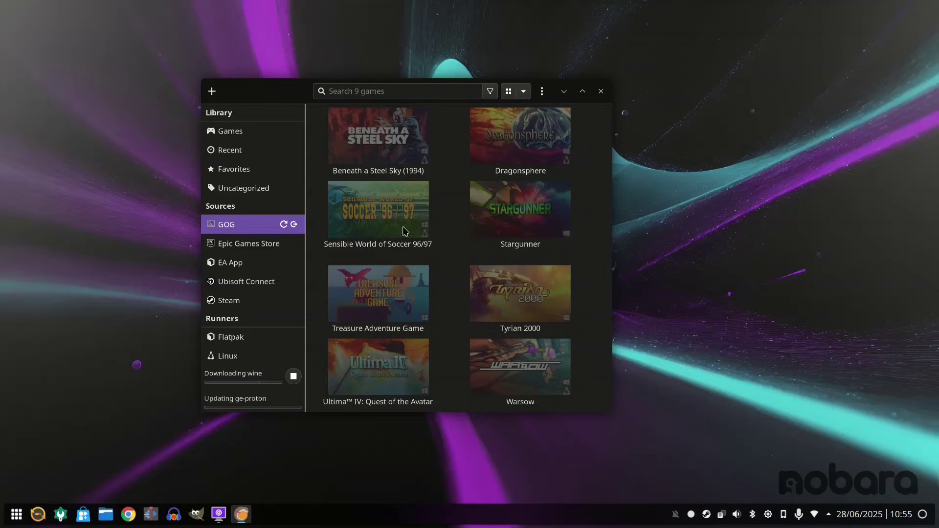
left_click(602, 92)
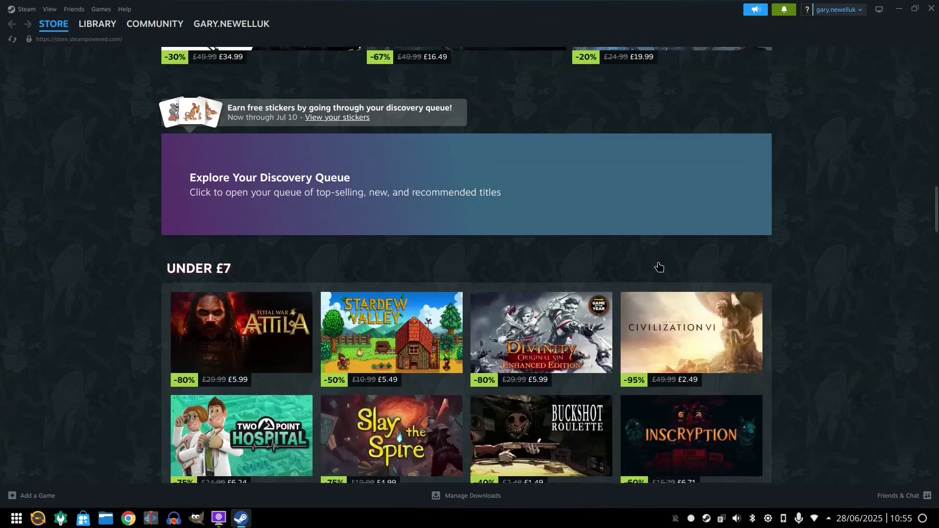
scroll(658, 266, "down", 5)
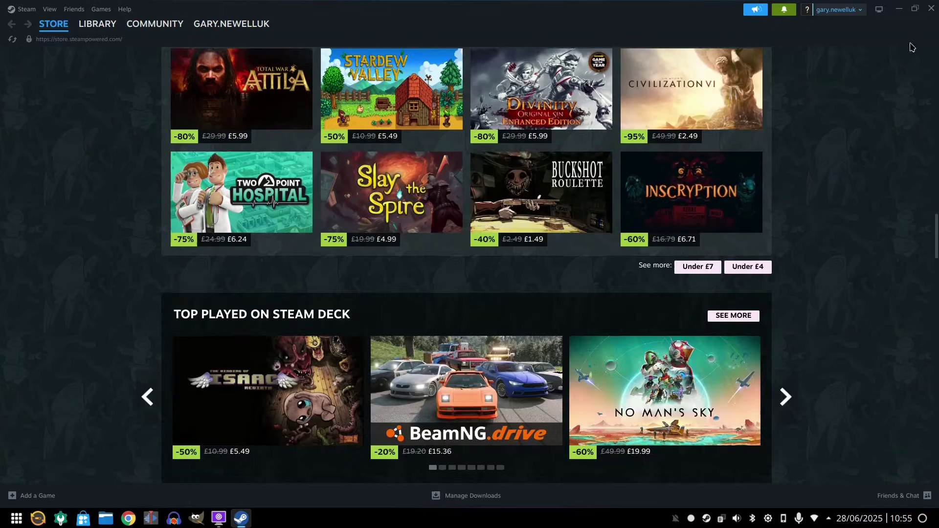
left_click(931, 8)
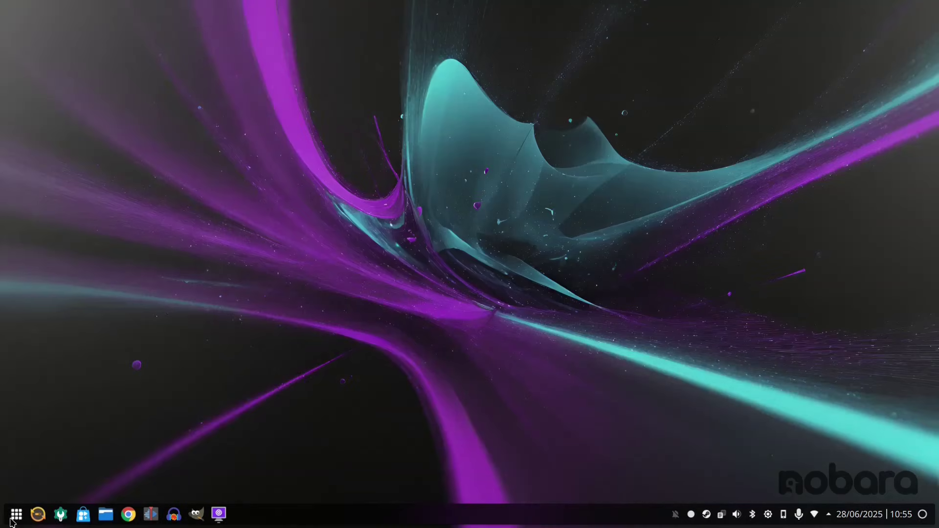
- Browse the launcher's Development, Graphics, Internet, Office and Utilities categories
left_click(16, 515)
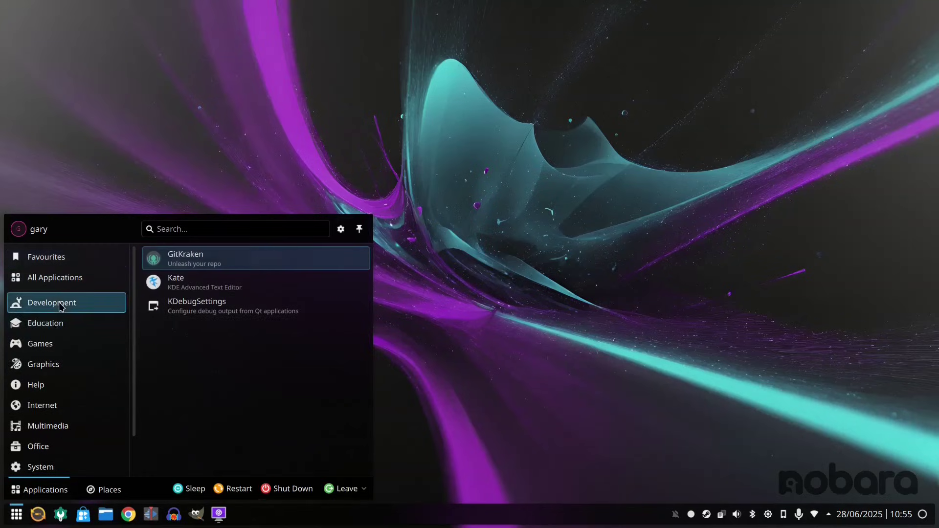
left_click(58, 324)
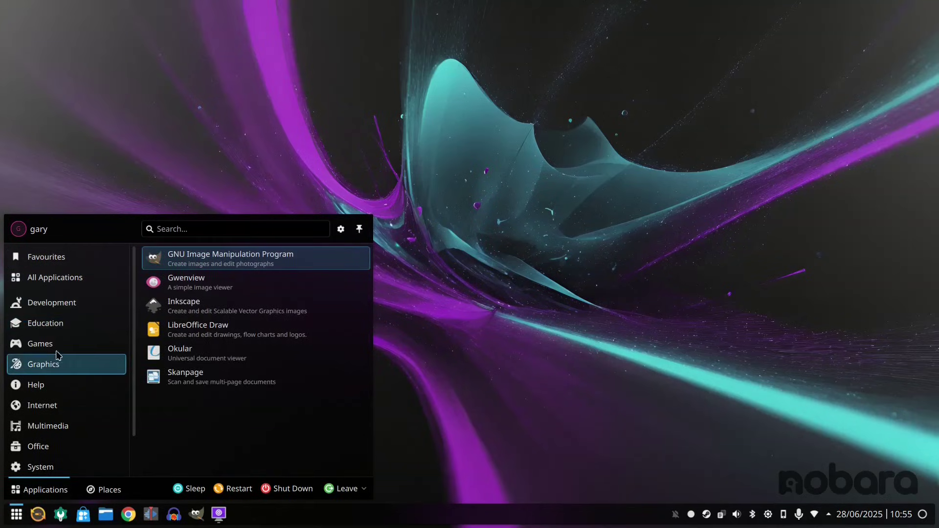
mouse_move(61, 347)
mouse_move(58, 395)
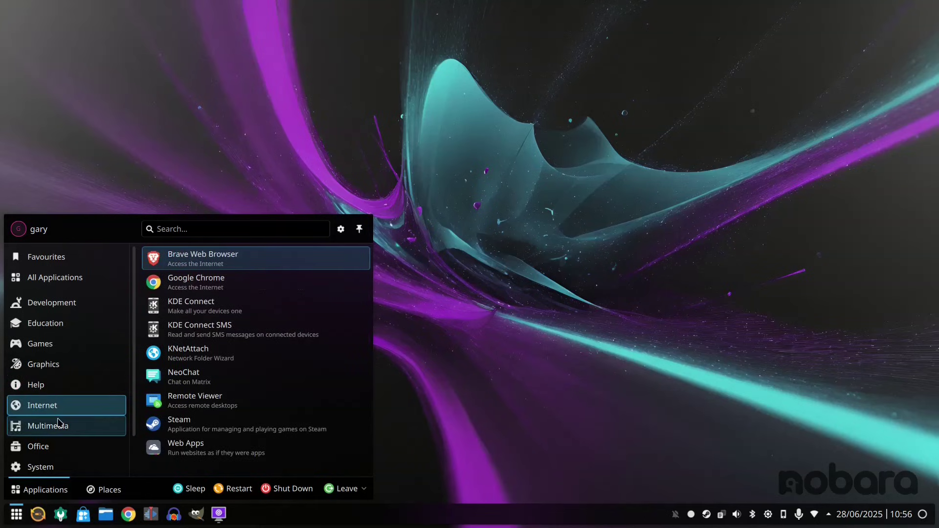
mouse_move(62, 427)
mouse_move(59, 455)
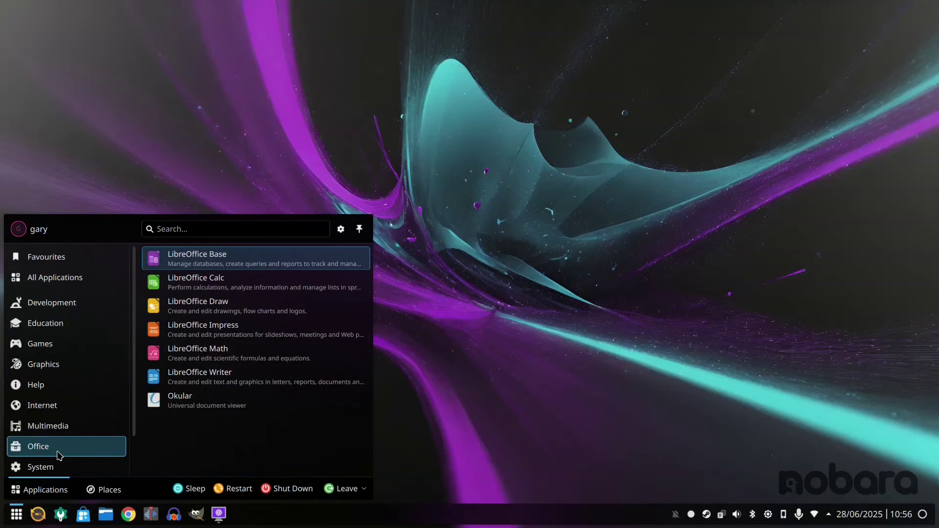
scroll(58, 454, "down", 1)
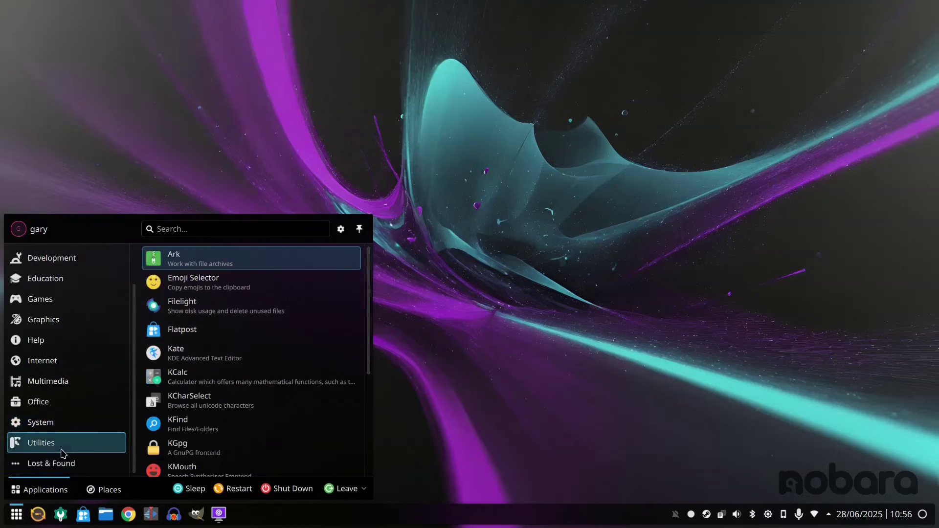
scroll(195, 421, "down", 6)
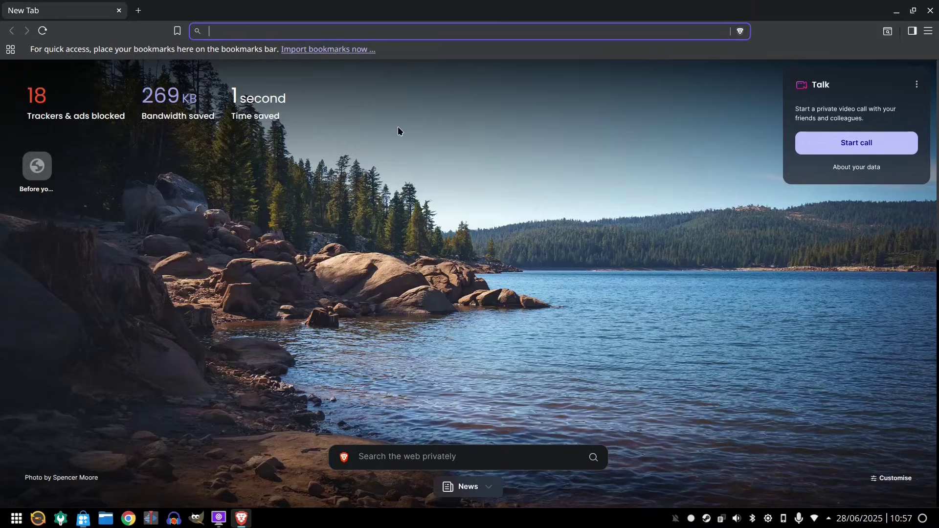
- Load the reviewer's YouTube channel, then visit Fedora Workstation 42's download page and return to editions
type("youtube.com/@everydaylinuxuser")
key("Return")
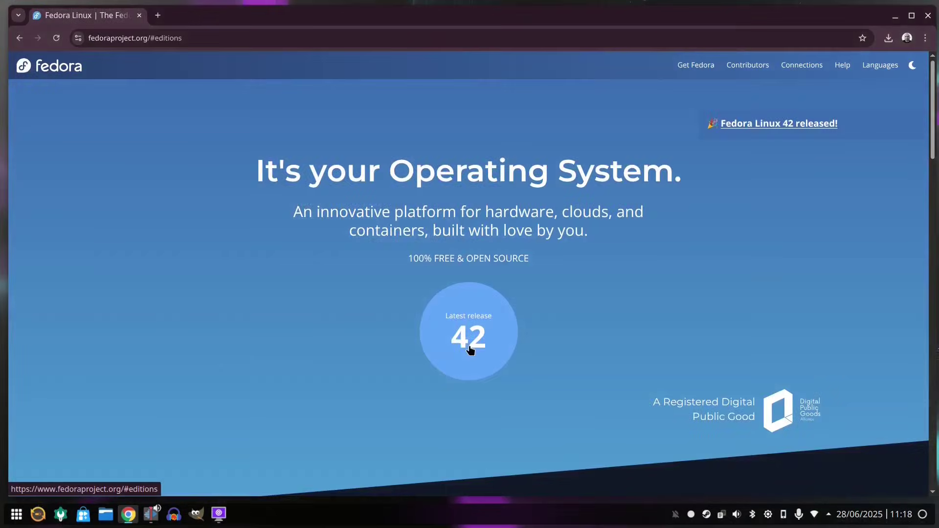
left_click(469, 349)
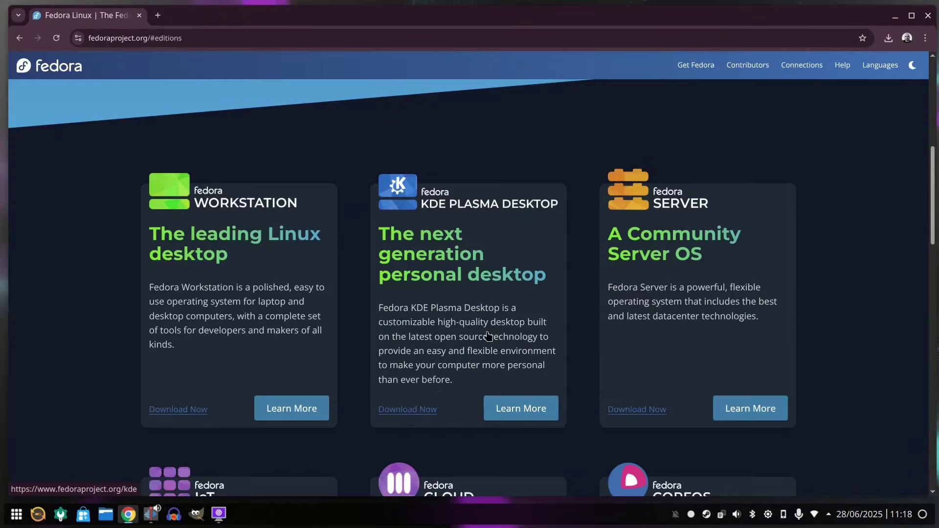
left_click(182, 412)
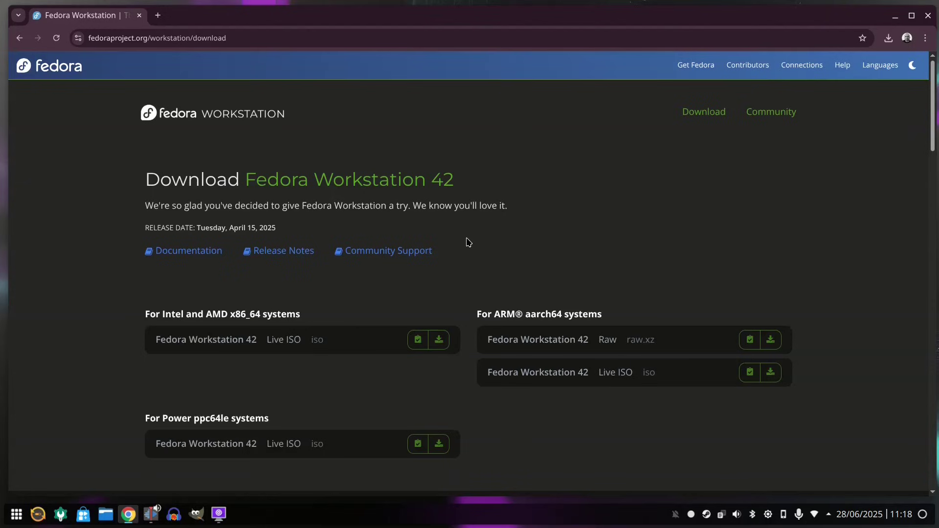
left_click(20, 38)
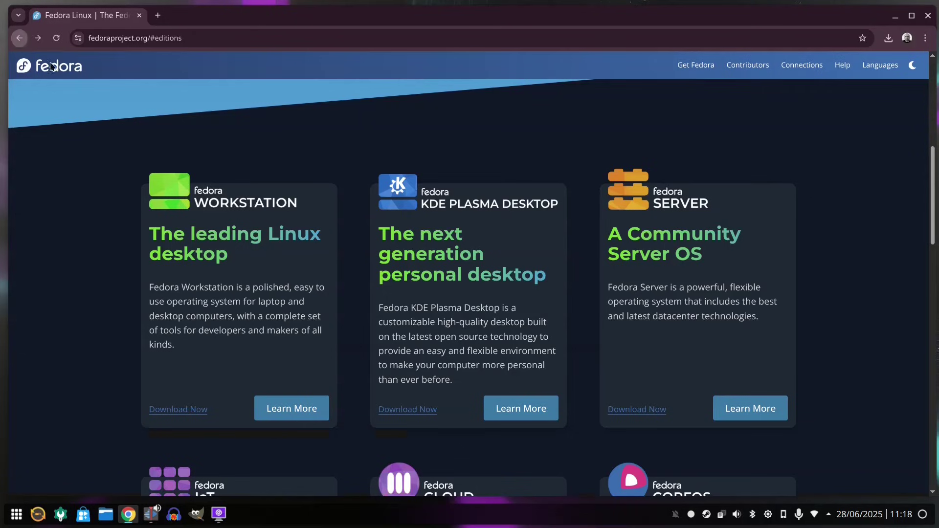
scroll(476, 306, "down", 1)
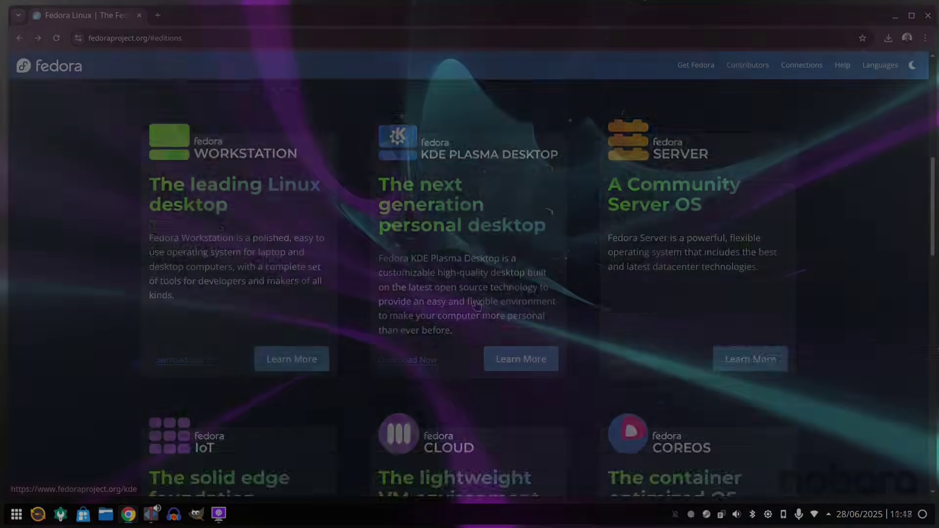